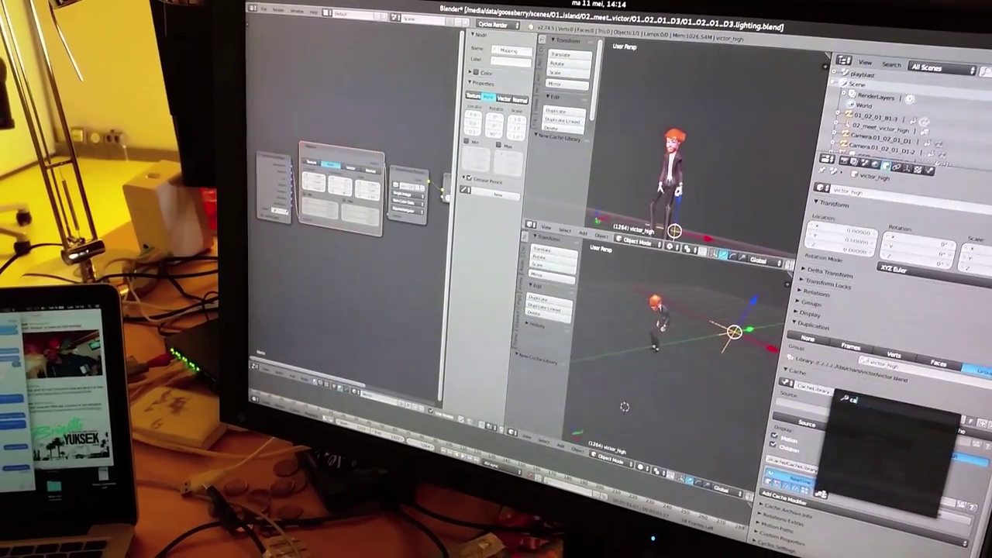
{"action": "type", "text": "che/cache_library.abc"}
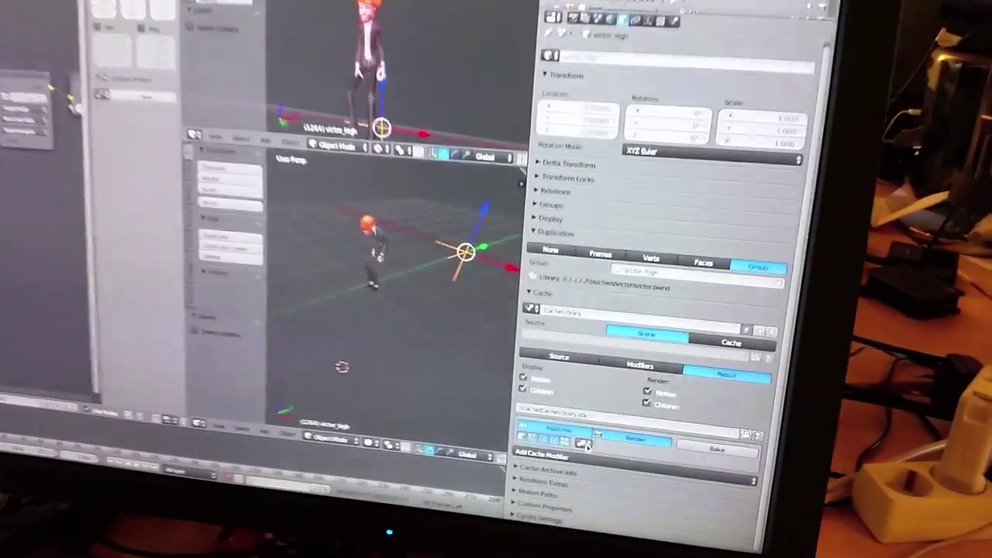
- Pick victor_hair_cache as the cache modifier in Victor's Cache panel
{"action": "left_click", "coordinate": [540, 286]}
{"action": "type", "text": "cach"}
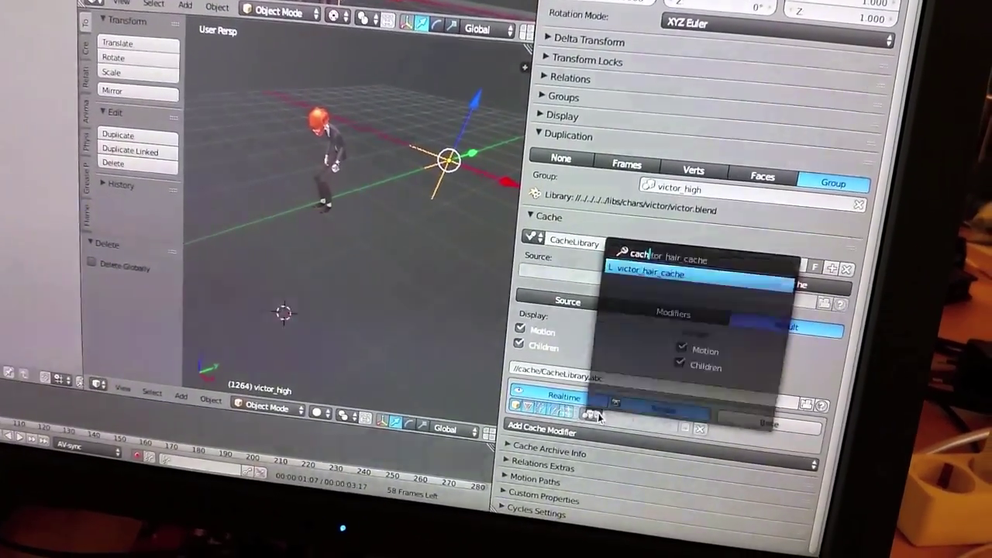
{"action": "key", "text": "Return"}
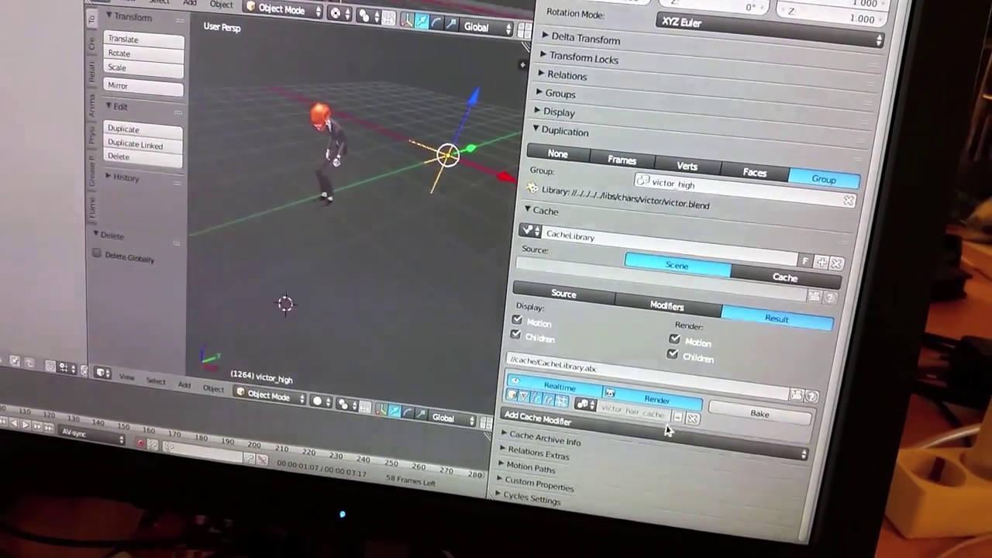